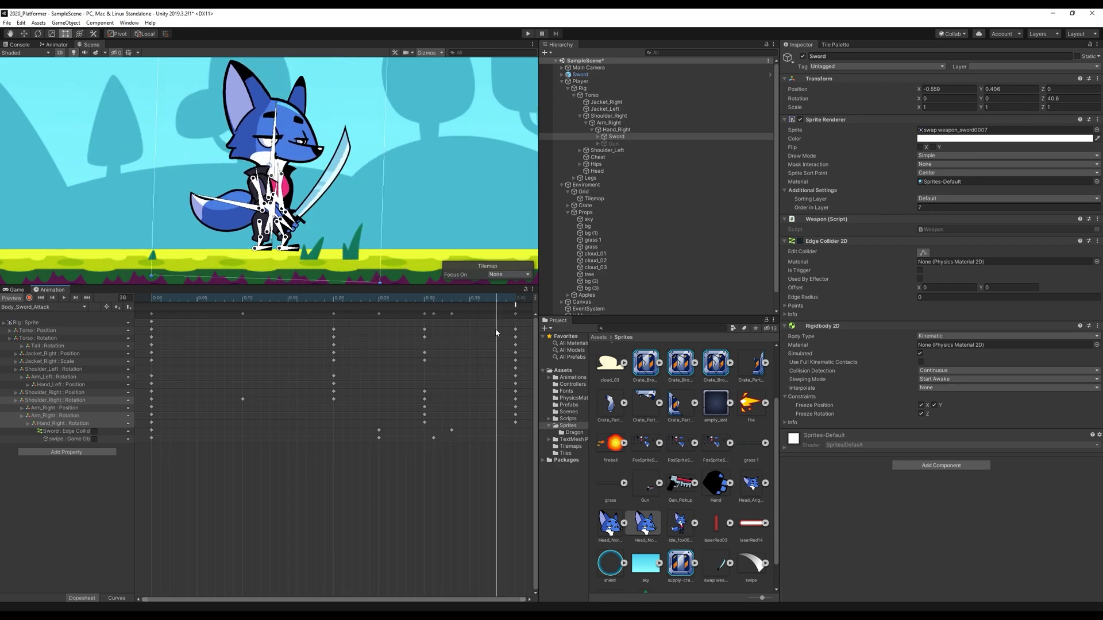
Preview the Body_Sword_Attack clip in the Animation window.
{"action": "left_click", "coordinate": [67, 297]}
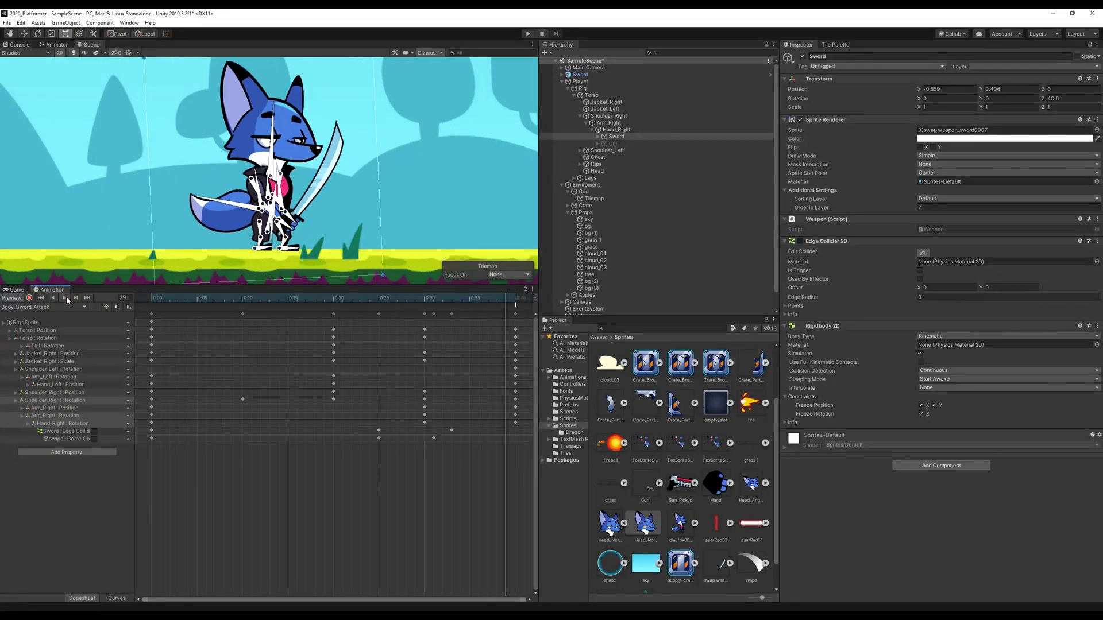
Swing the sword and walk the fox back and forth, jumping along the way.
{"action": "key", "text": "ctrl"}
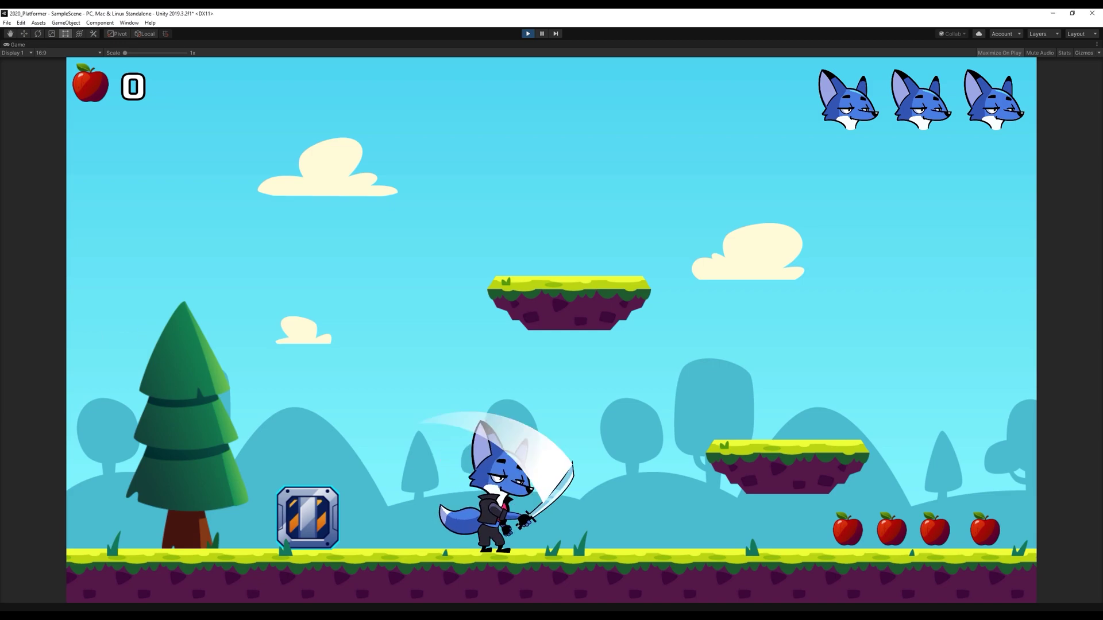
{"action": "key", "text": "Right"}
{"action": "key", "text": "Left"}
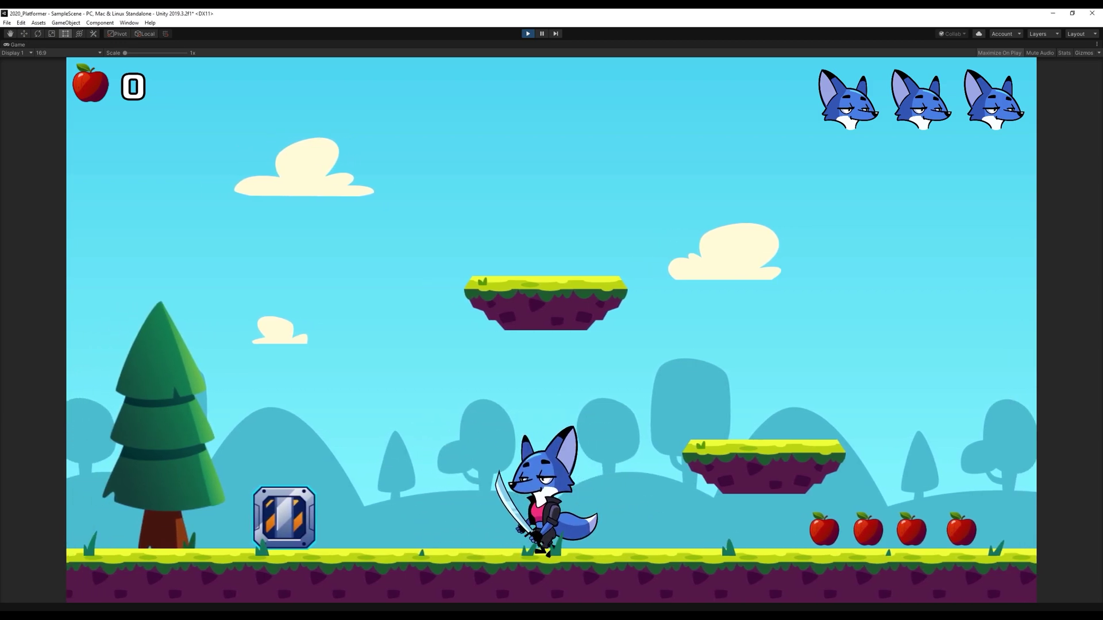
{"action": "key", "text": "space"}
{"action": "key", "text": "Right"}
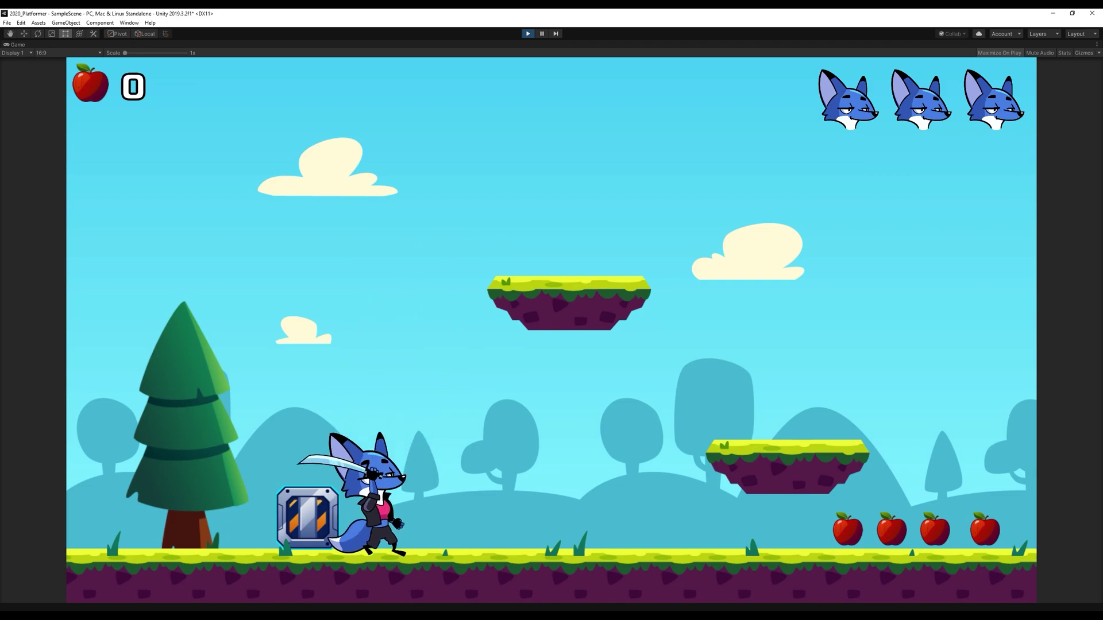
{"action": "key", "text": "space"}
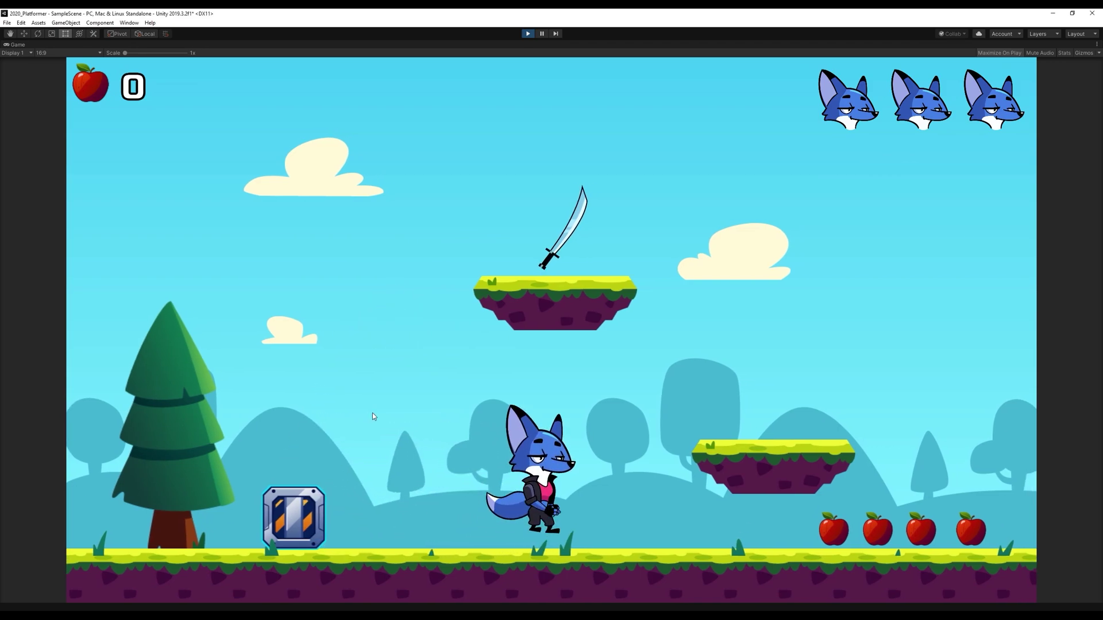
{"action": "key", "text": "Left"}
Run the fox right collecting apples, jumping to a higher platform and swinging the sword.
{"action": "key", "text": "Right"}
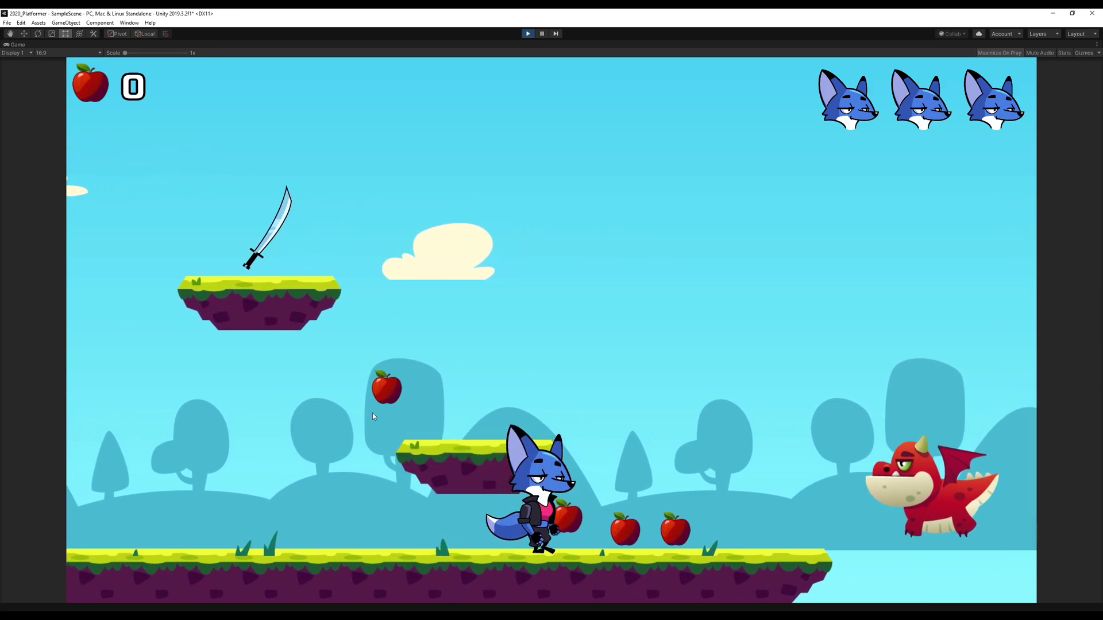
{"action": "key", "text": "Left"}
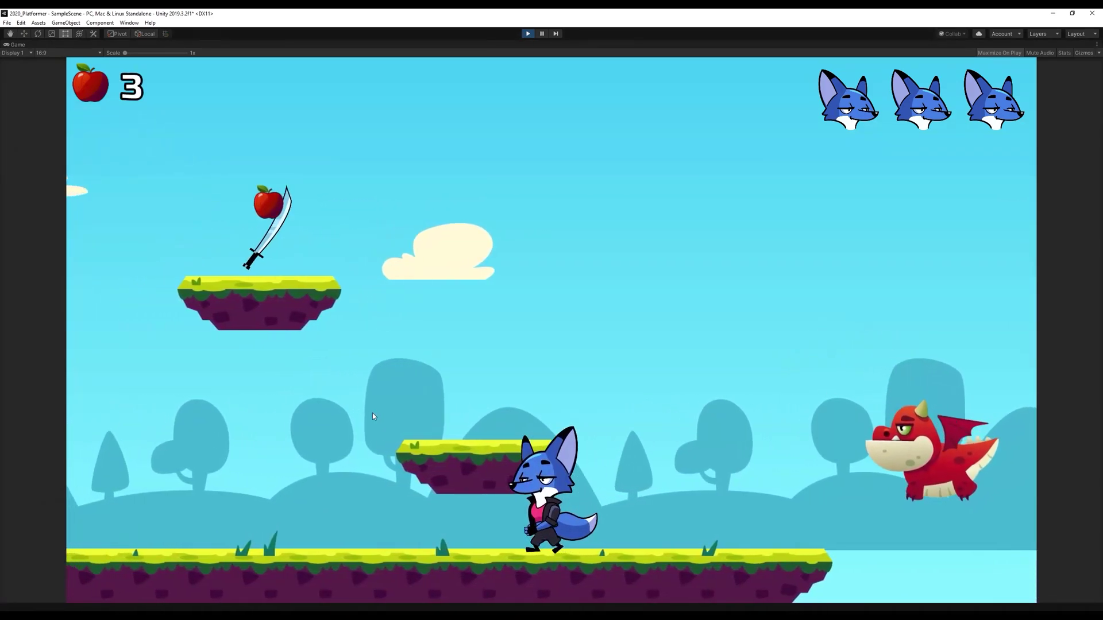
{"action": "key", "text": "space"}
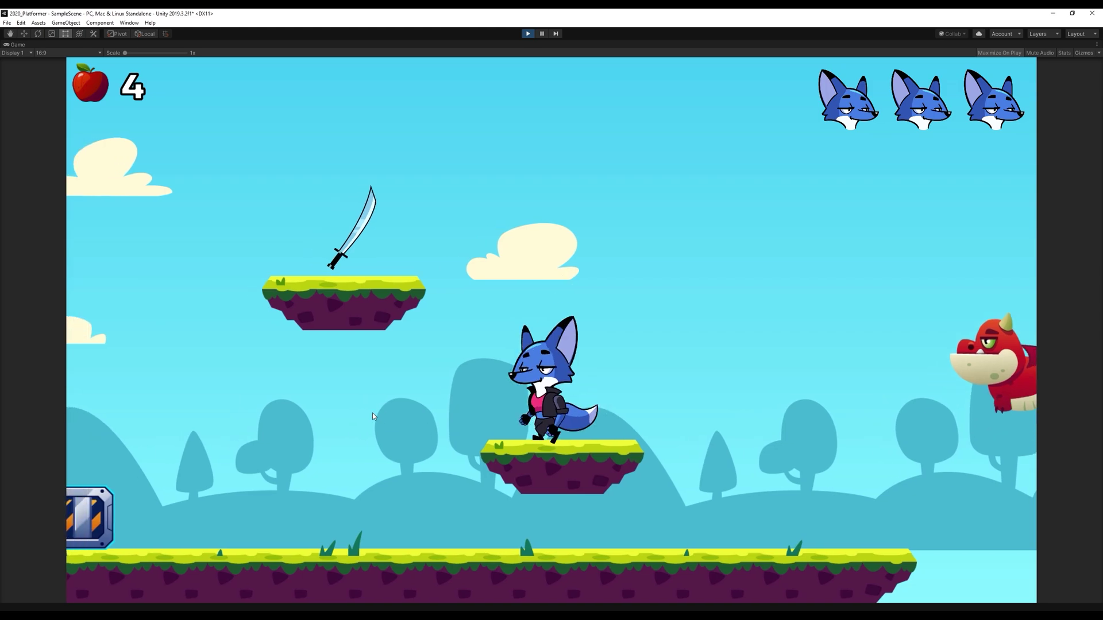
{"action": "key", "text": "space"}
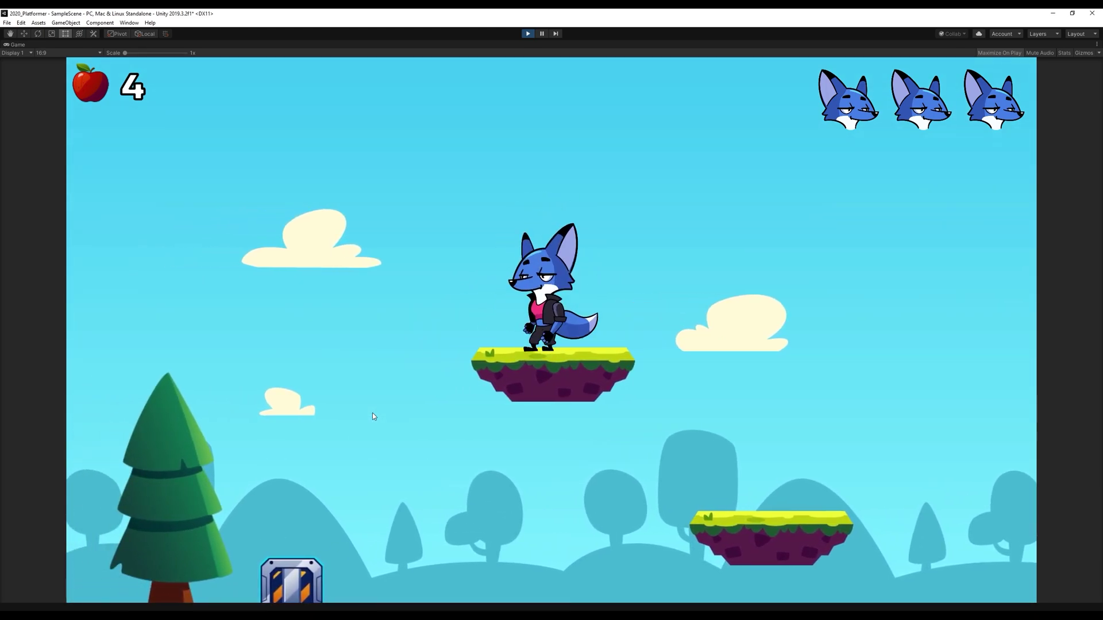
{"action": "left_click", "coordinate": [373, 415]}
{"action": "key", "text": "space"}
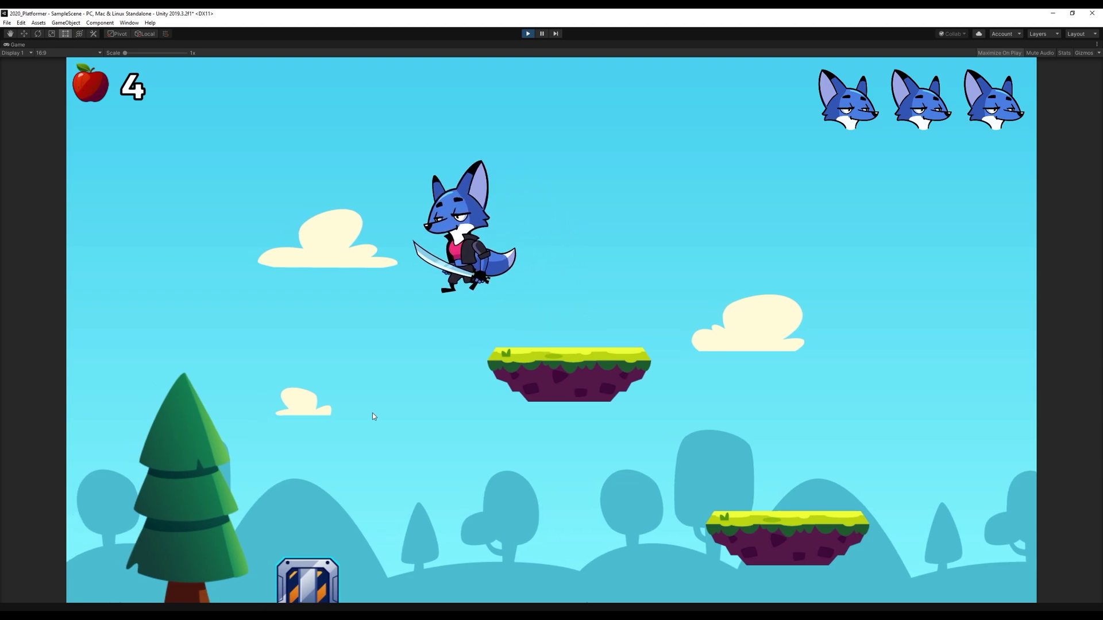
Break the metal crate with three sword strikes, then walk past it.
{"action": "left_click", "coordinate": [372, 416]}
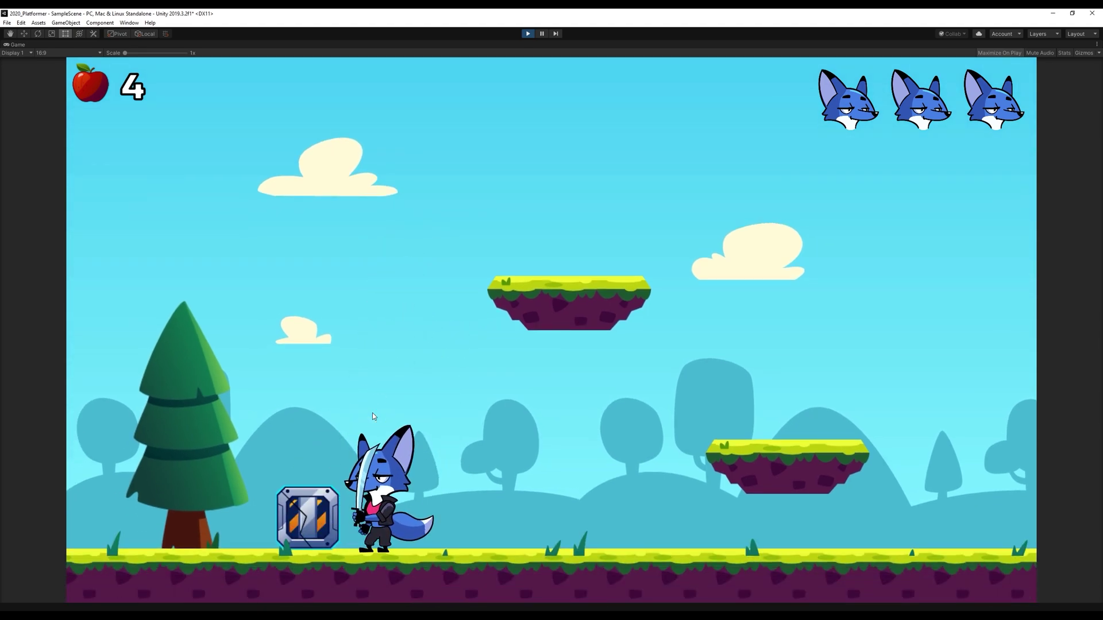
{"action": "left_click", "coordinate": [373, 416]}
{"action": "left_click", "coordinate": [372, 412]}
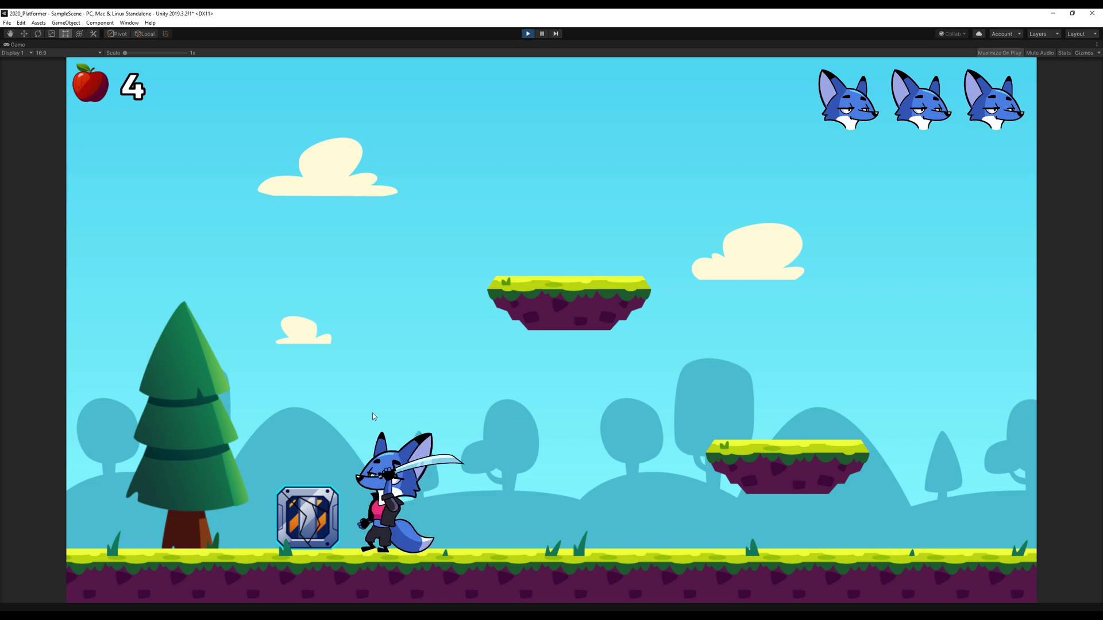
{"action": "key", "text": "a"}
{"action": "key", "text": "d"}
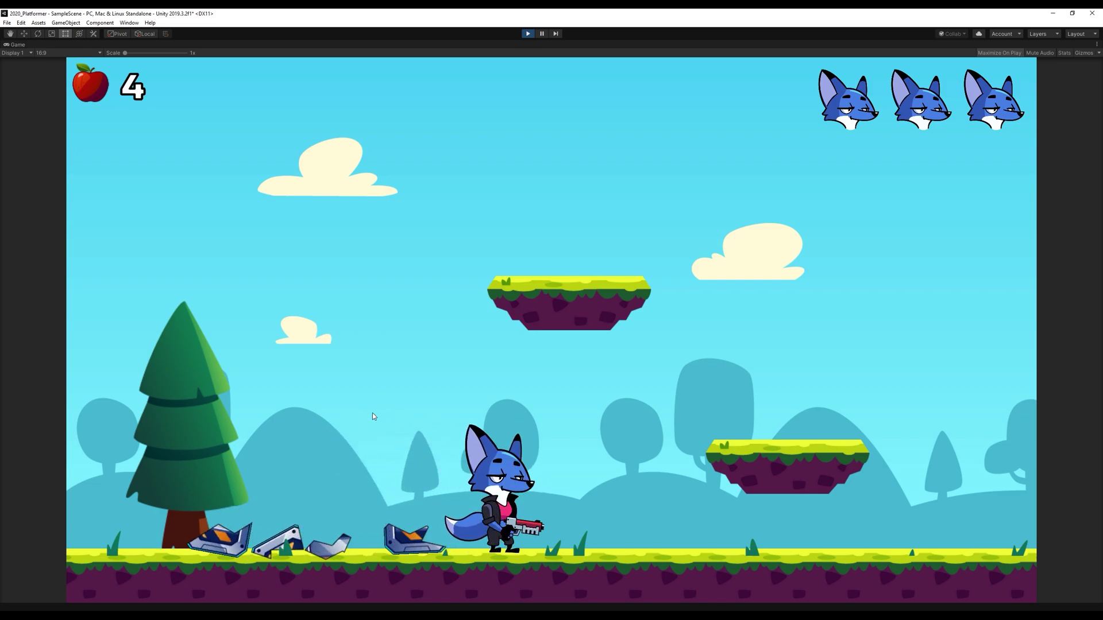
Switch the fox to its gun, fire shots left and right, then return to the sword.
{"action": "key", "text": "2"}
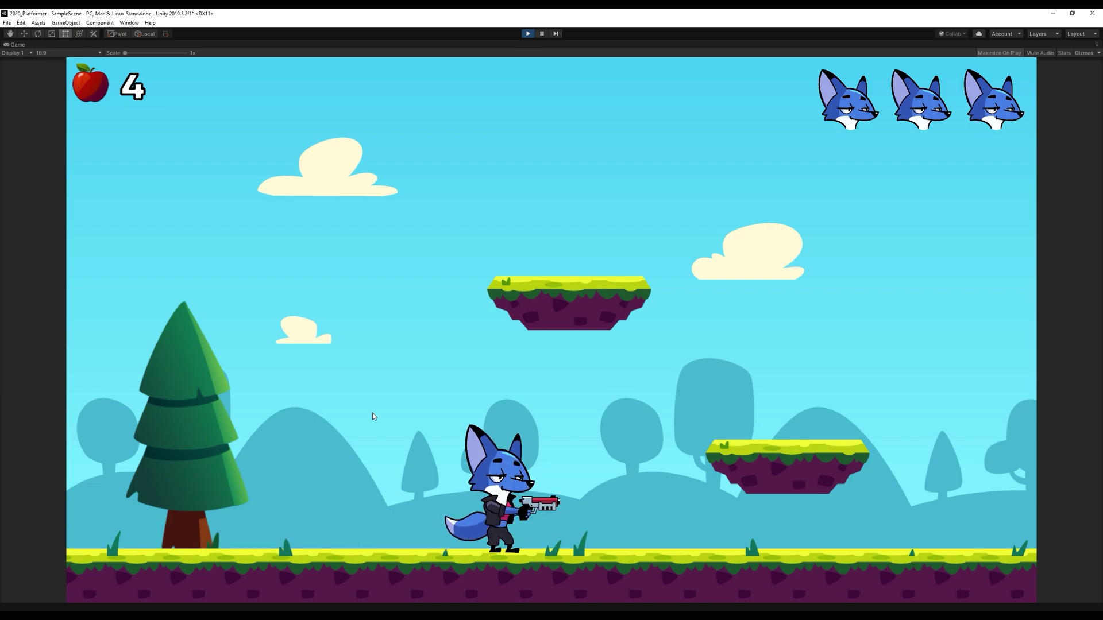
{"action": "key", "text": "a"}
{"action": "key", "text": "space"}
{"action": "left_click", "coordinate": [372, 413]}
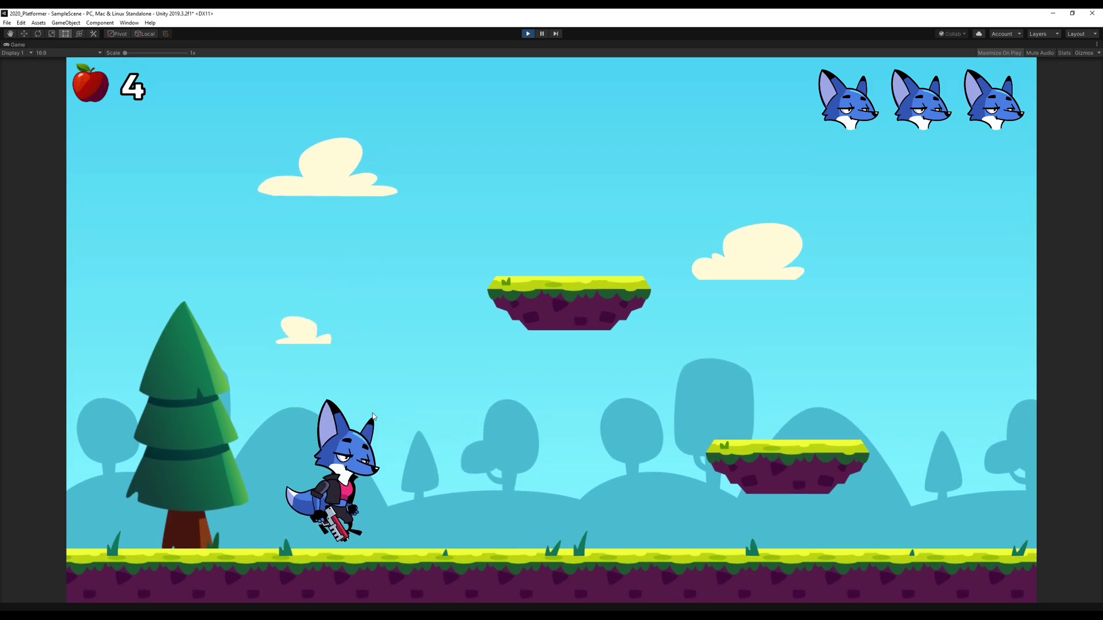
{"action": "key", "text": "d"}
{"action": "left_click", "coordinate": [373, 413]}
{"action": "key", "text": "a"}
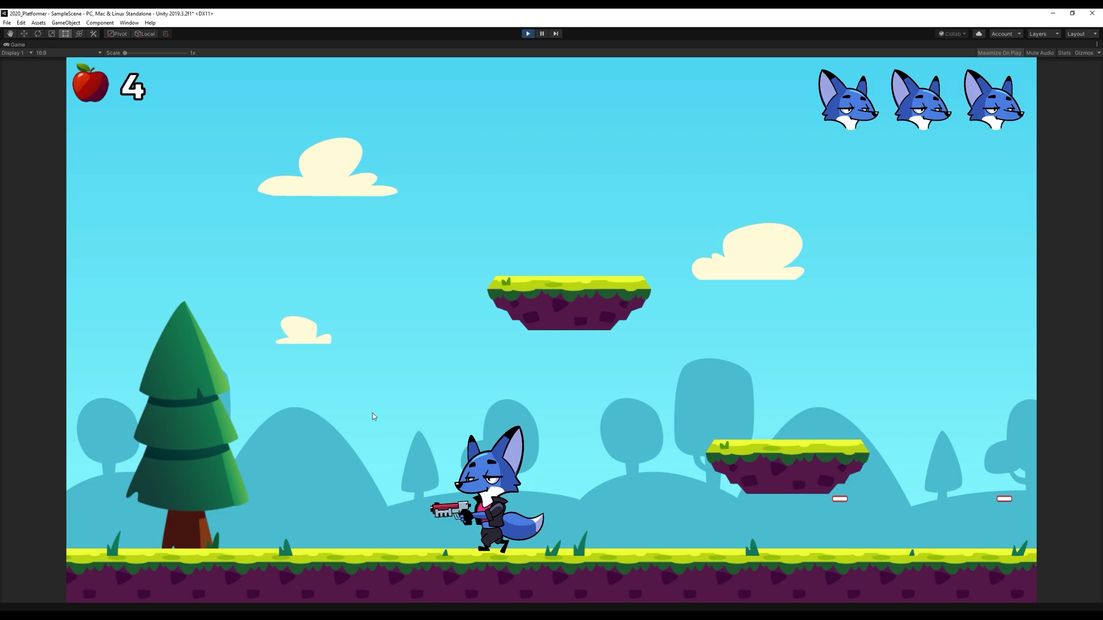
{"action": "key", "text": "1"}
Advance to the red dragon, slash it once, and jump the first gap.
{"action": "key", "text": "d"}
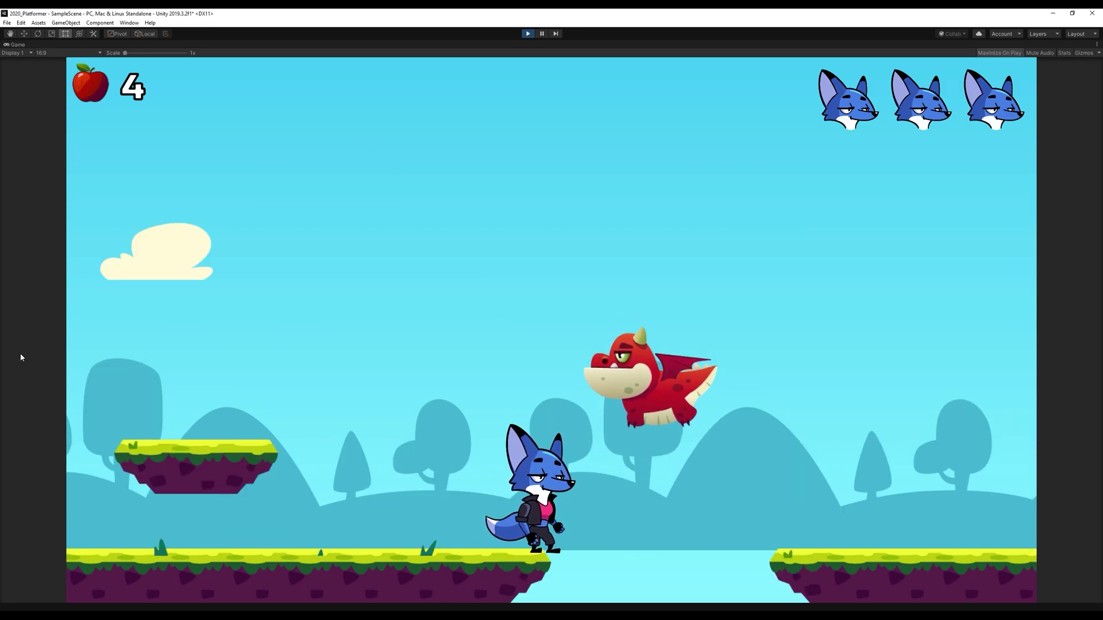
{"action": "left_click", "coordinate": [21, 356]}
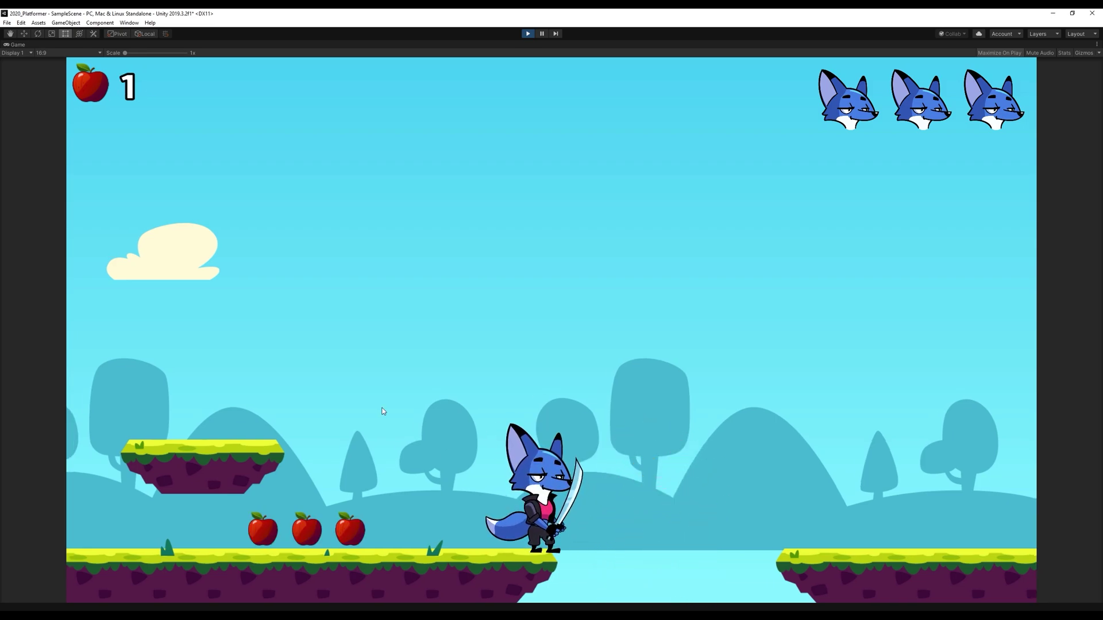
{"action": "key", "text": "space"}
{"action": "key", "text": "Right"}
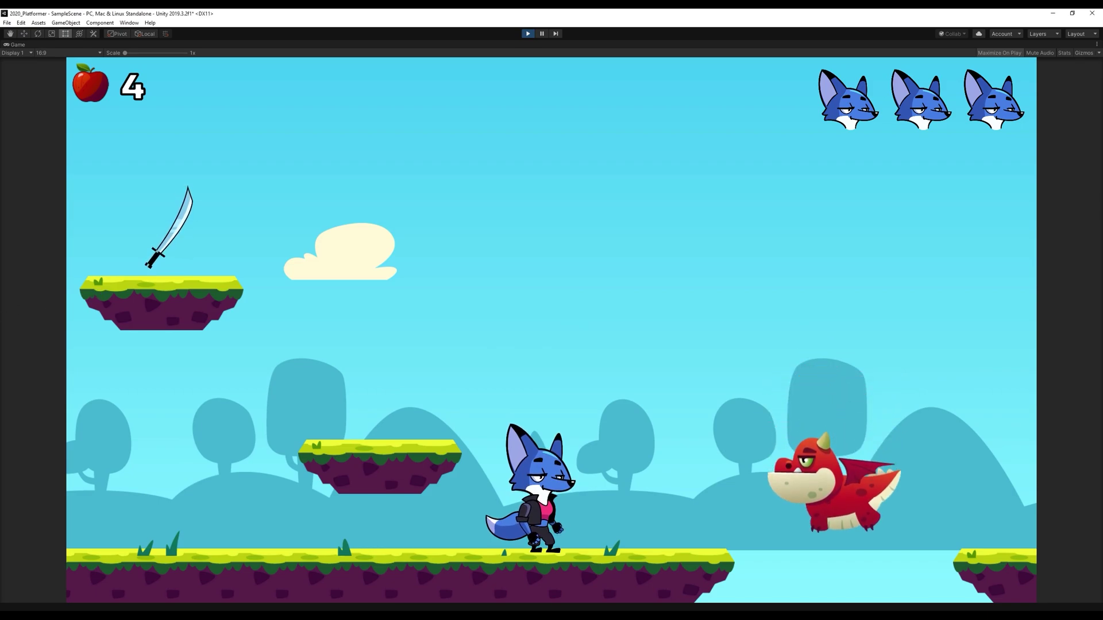
Push right over the gaps toward the dragon, losing lives to fireballs and respawning.
{"action": "key", "text": "Right"}
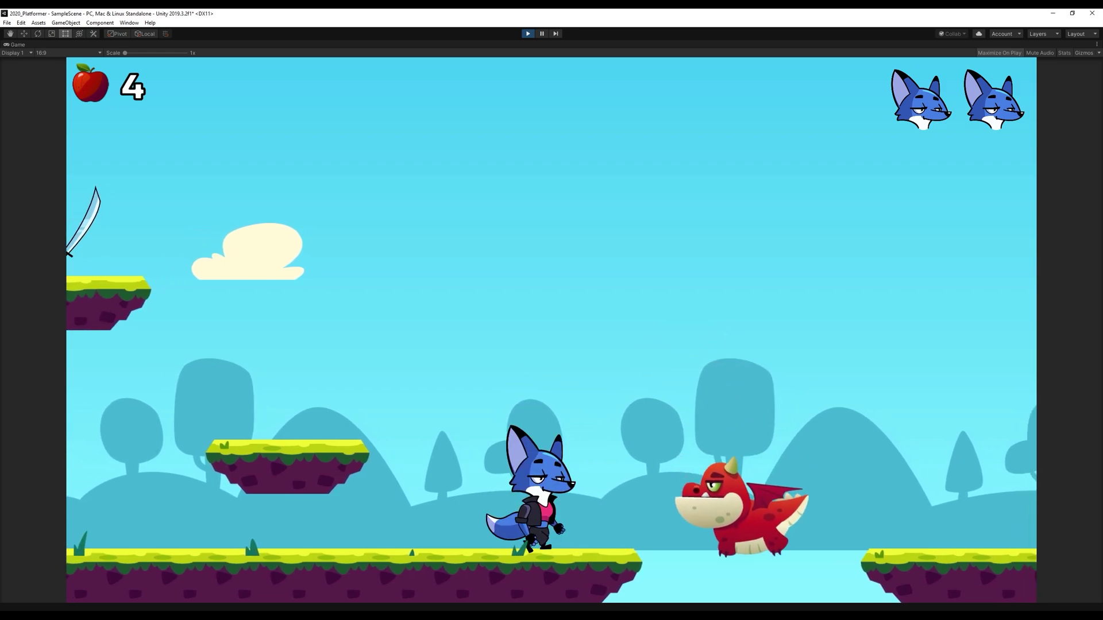
{"action": "key", "text": "space"}
{"action": "key", "text": "Right"}
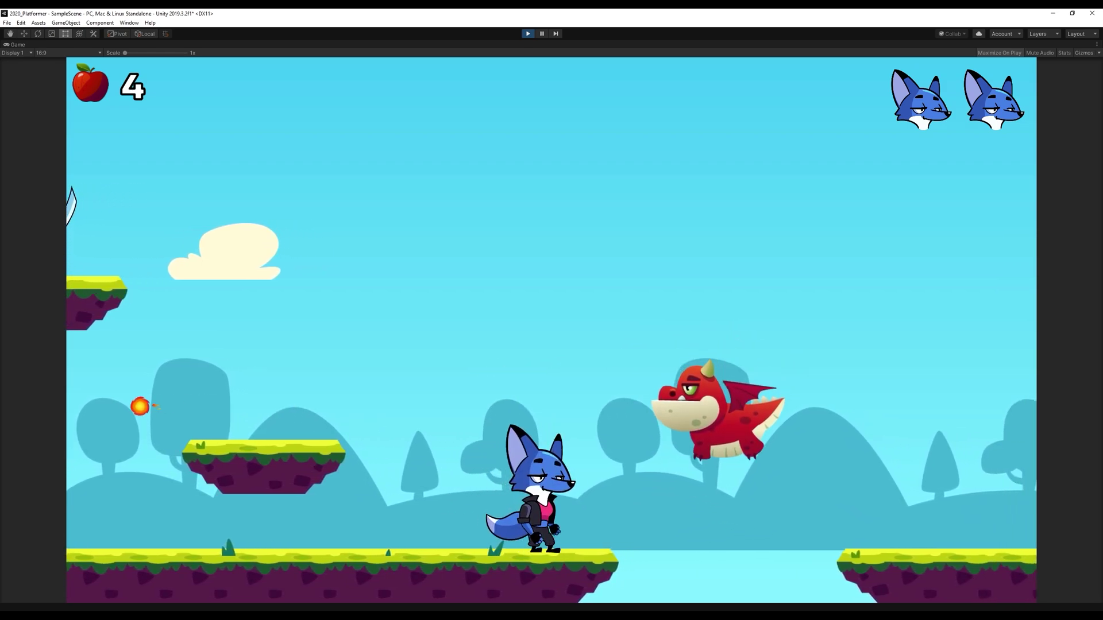
{"action": "key", "text": "Right"}
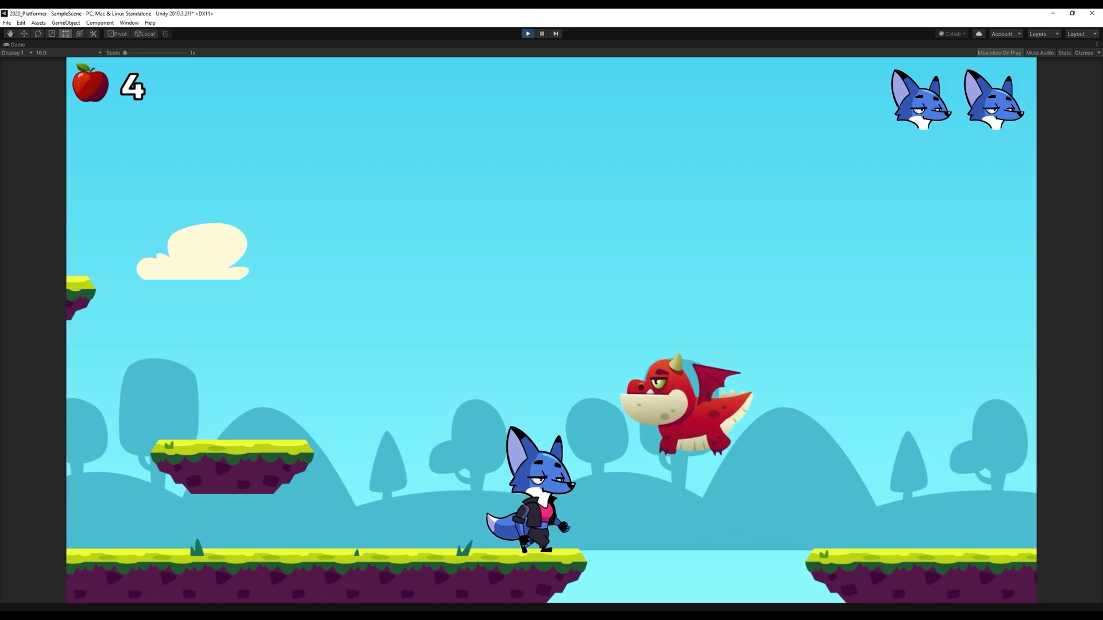
{"action": "key", "text": "space"}
{"action": "key", "text": "Right"}
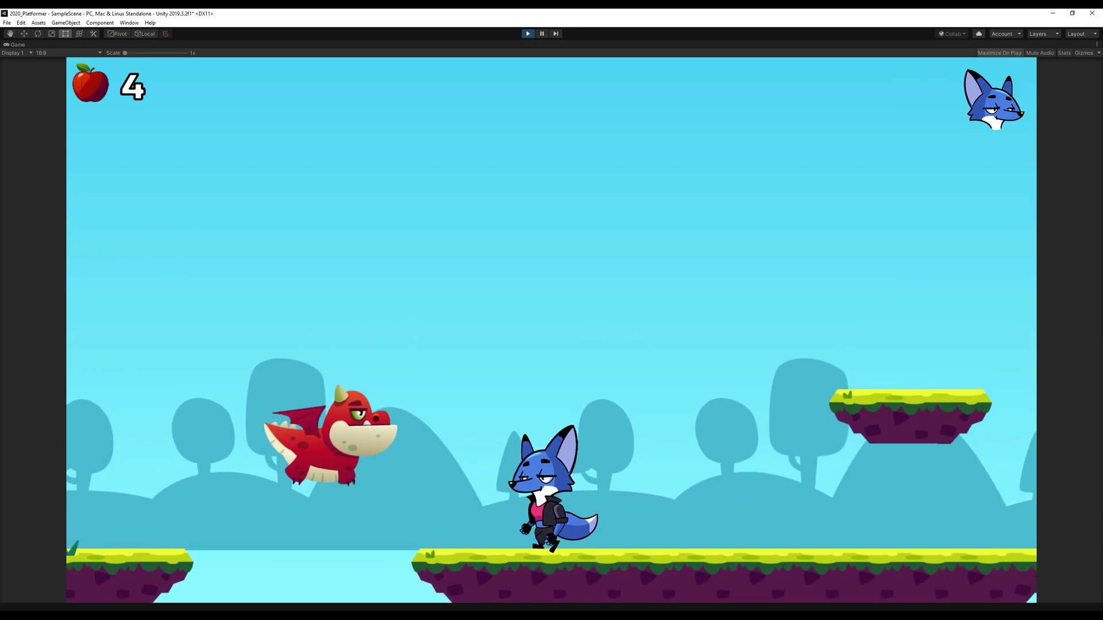
{"action": "key", "text": "Left"}
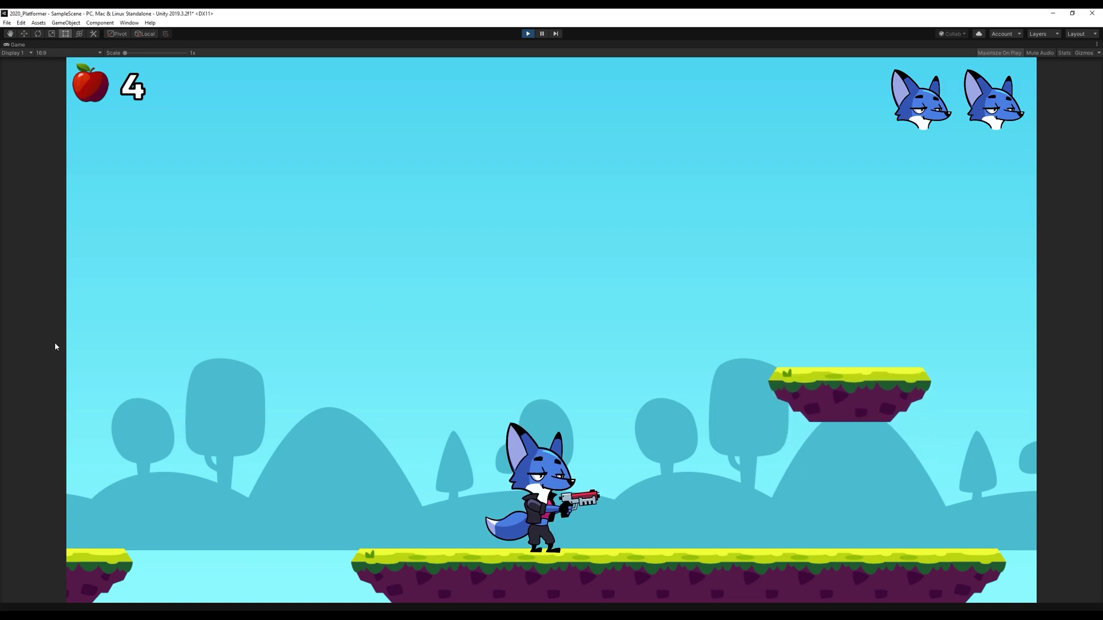
Hop the fox onto the floating platform, drop off left, and run toward the sword.
{"action": "key", "text": "Right"}
{"action": "key", "text": "space"}
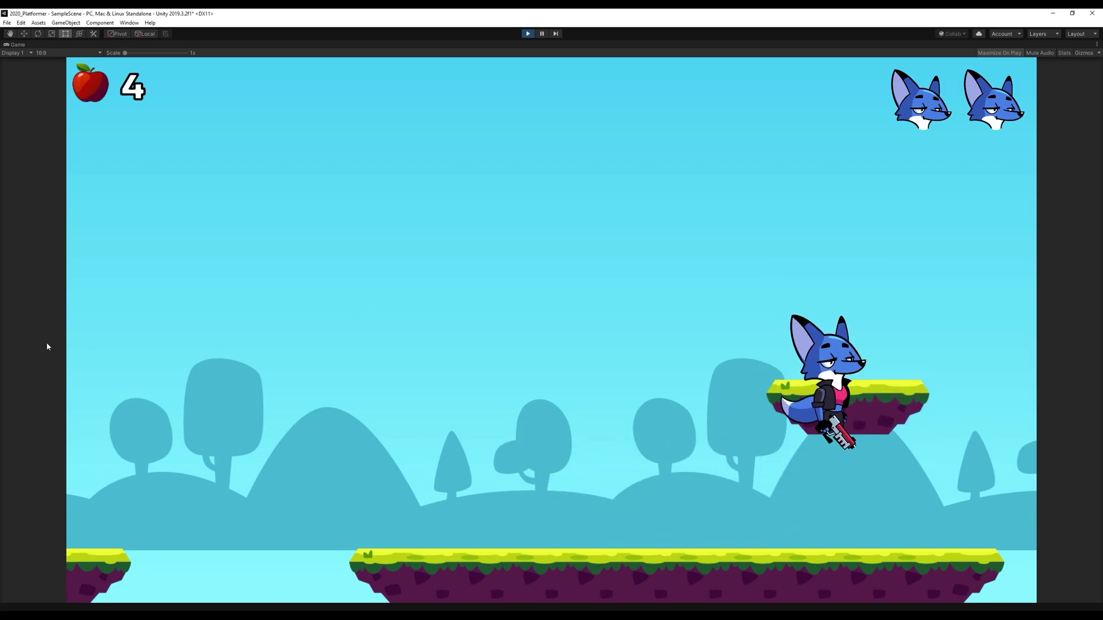
{"action": "key", "text": "Left"}
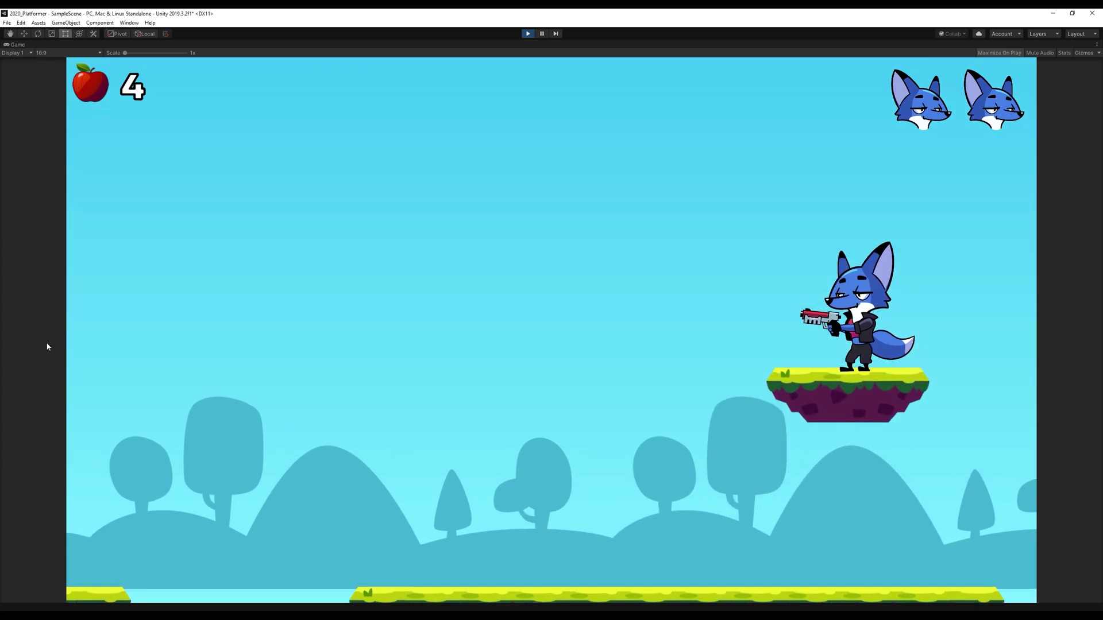
{"action": "key", "text": "Left"}
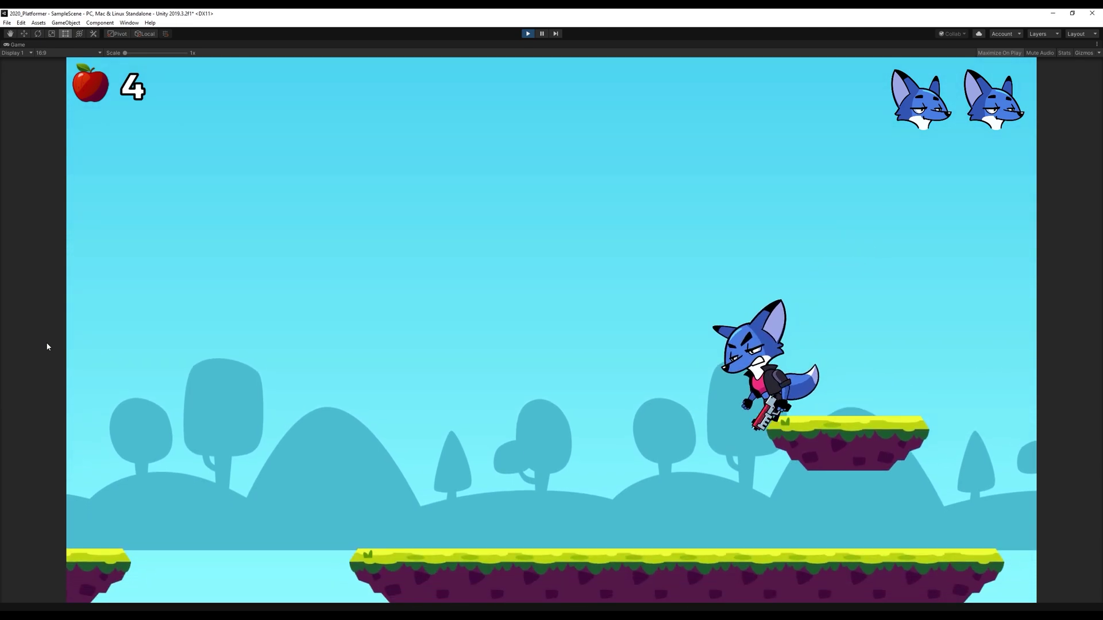
{"action": "key", "text": "space"}
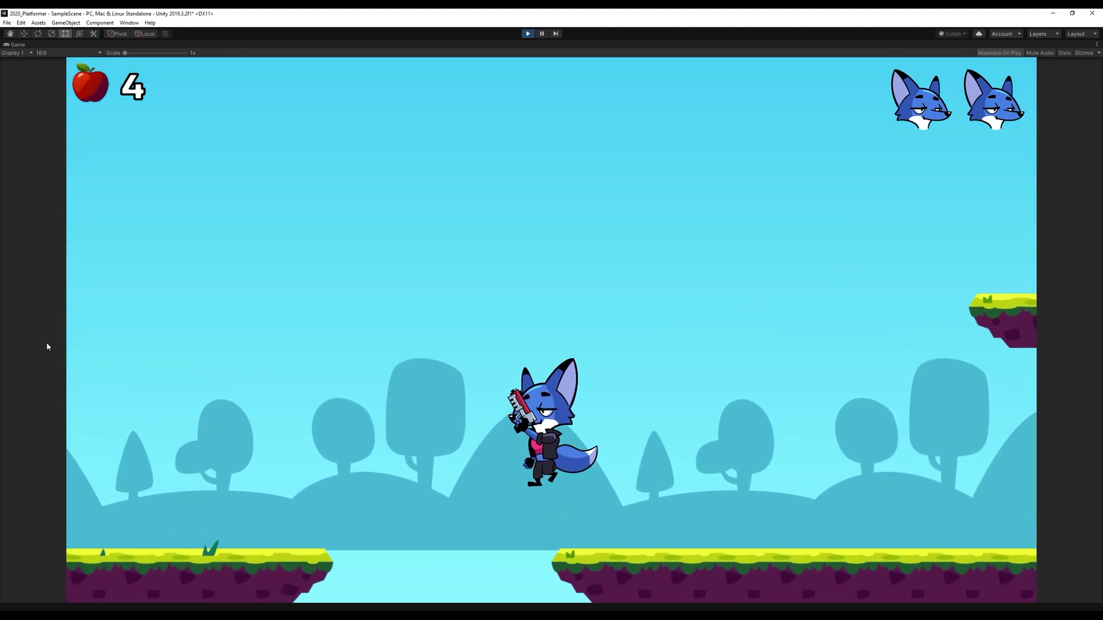
{"action": "key", "text": "Left"}
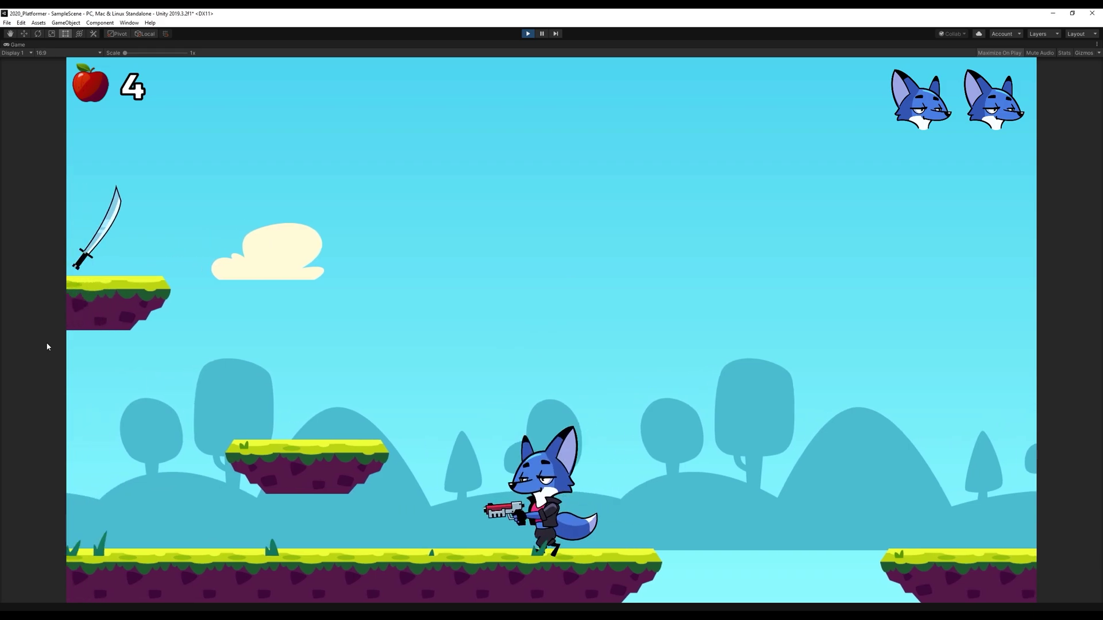